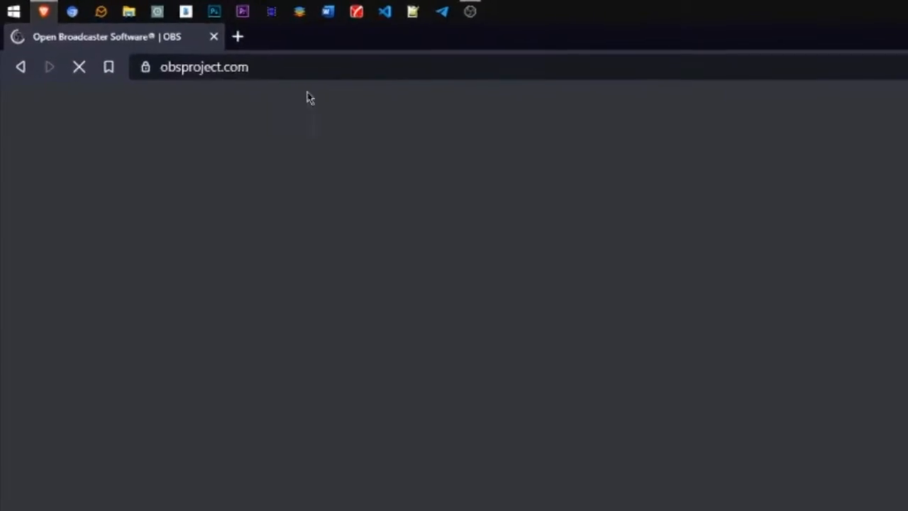
# Step: Select the obsproject.com address in Brave to reach the OBS Studio download page
pyautogui.moveTo(173, 42); pyautogui.dragTo(59, 49)
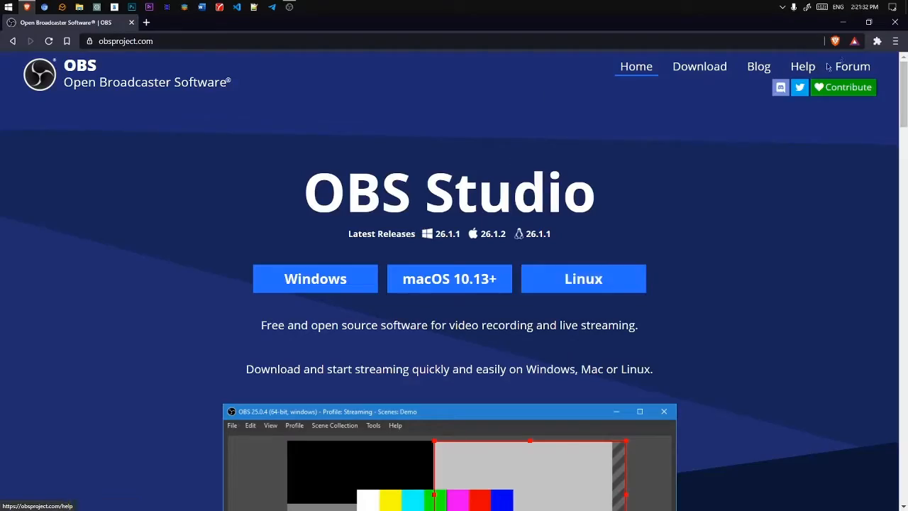
# Step: Close the Brave window showing the OBS website to return to OBS Studio
pyautogui.click(896, 22)
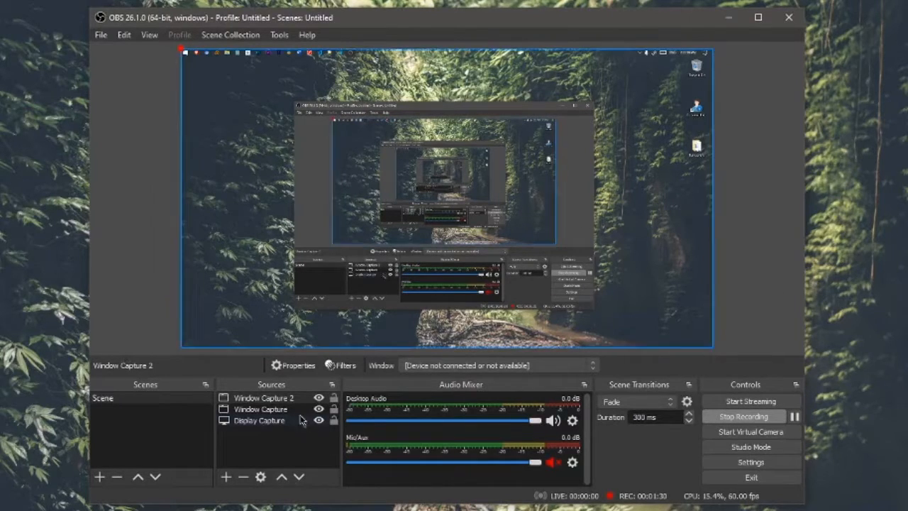
# Step: Delete Window Capture 2 and Window Capture from Sources, confirming each, then nudge the OBS window
pyautogui.click(280, 398)
pyautogui.click(243, 477)
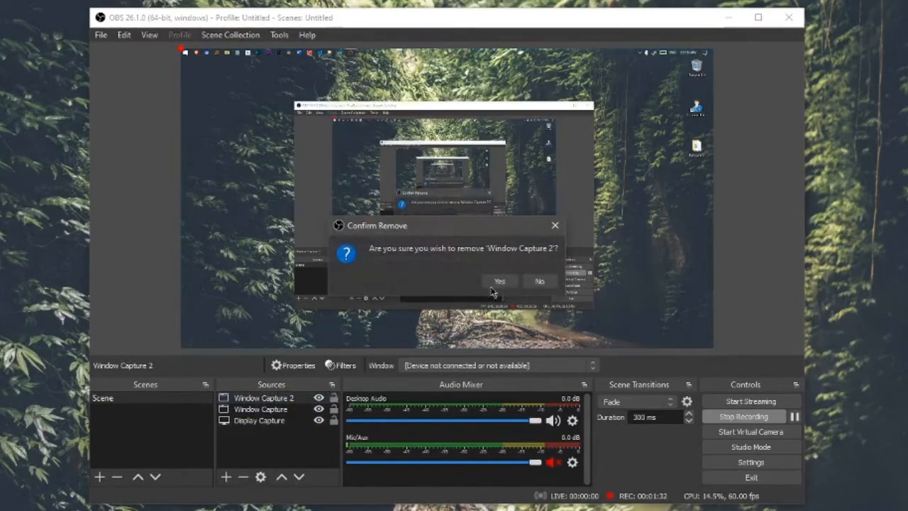
pyautogui.click(491, 284)
pyautogui.click(287, 398)
pyautogui.click(242, 477)
pyautogui.click(490, 284)
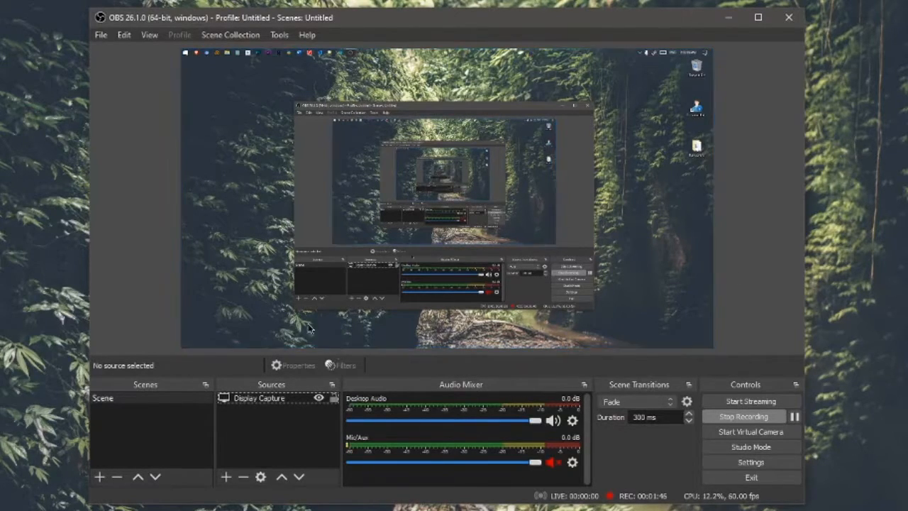
pyautogui.moveTo(349, 23)
pyautogui.mouseDown()
pyautogui.moveTo(254, 21)
pyautogui.moveTo(390, 21)
pyautogui.moveTo(364, 16)
pyautogui.moveTo(350, 31)
pyautogui.mouseUp()
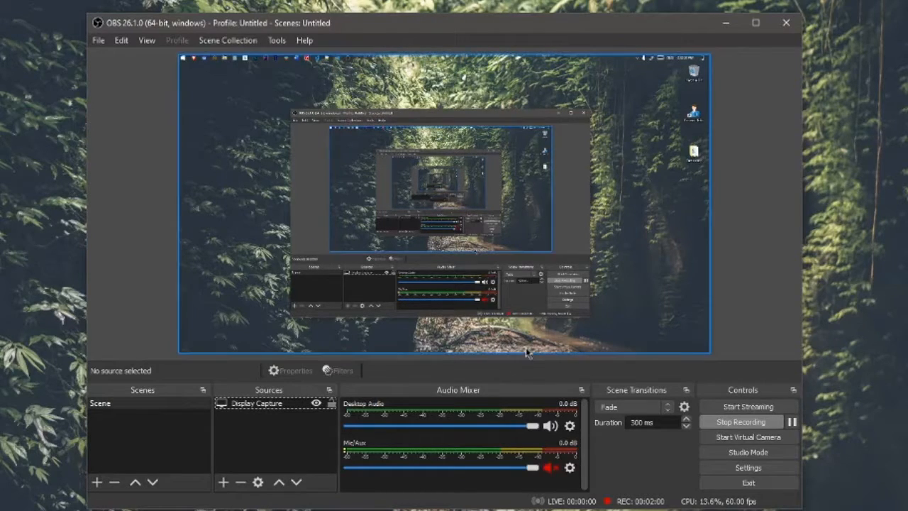
pyautogui.click(140, 440)
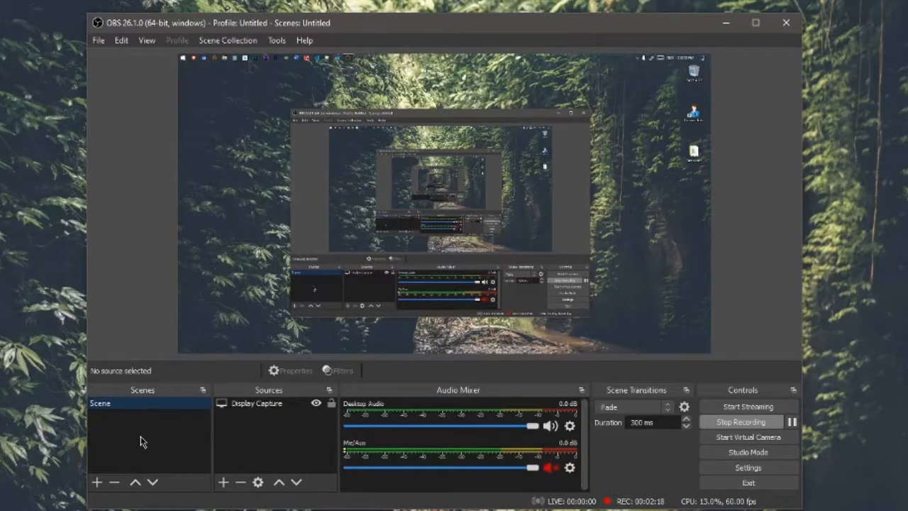
pyautogui.click(271, 410)
pyautogui.click(246, 450)
pyautogui.click(223, 481)
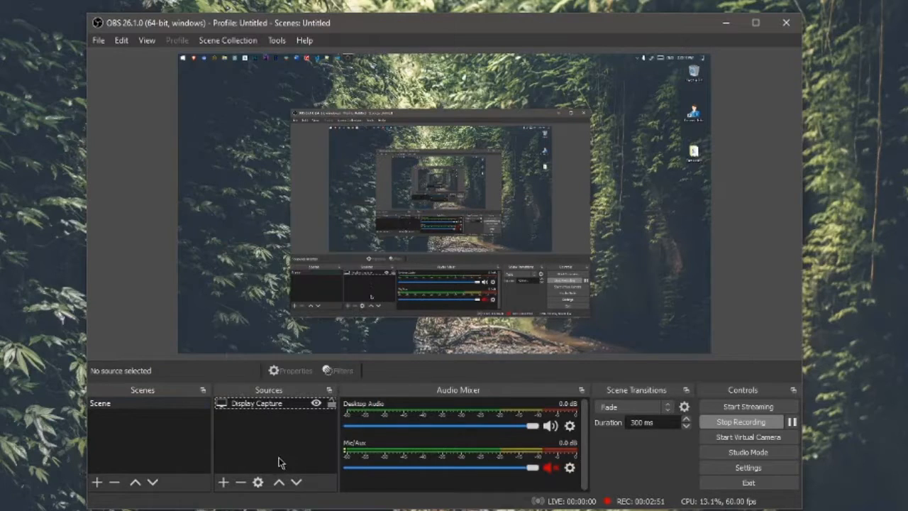
# Step: Add a new Display Capture 2 source with default Display 1 settings, then minimize OBS
pyautogui.click(288, 408)
pyautogui.click(230, 483)
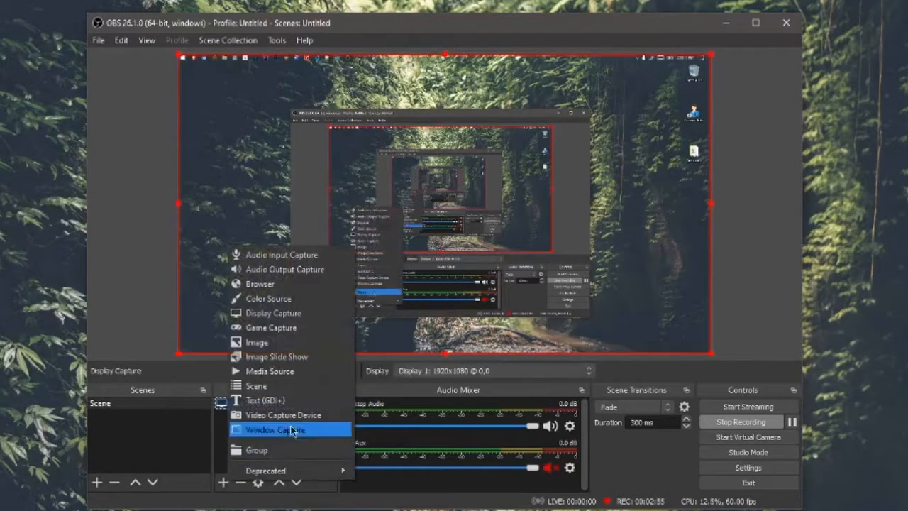
pyautogui.click(299, 312)
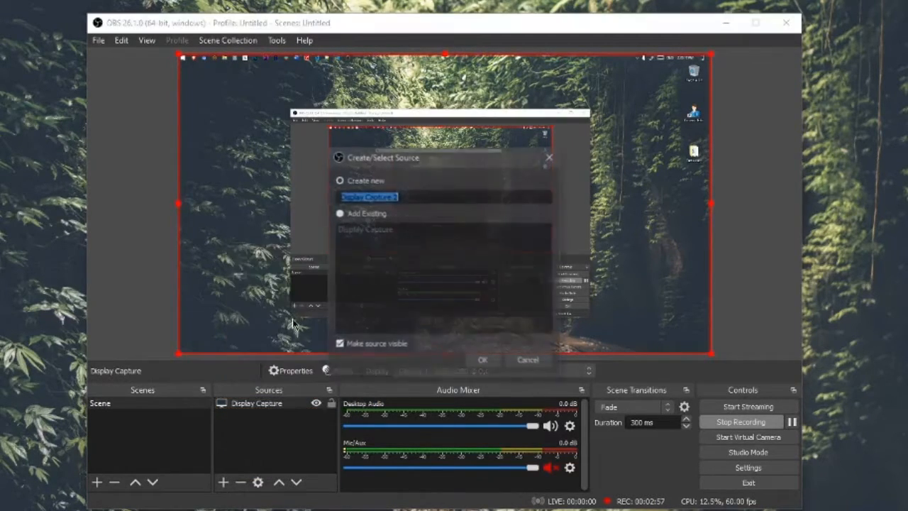
pyautogui.click(480, 361)
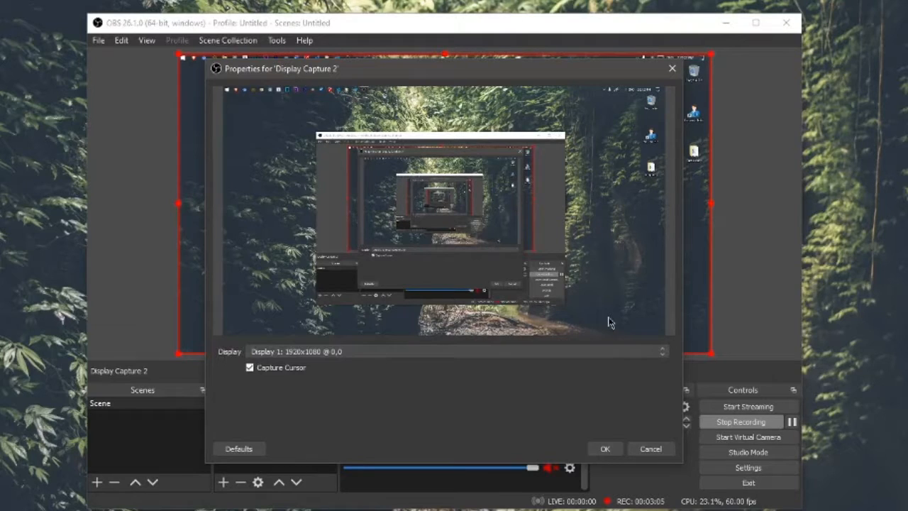
pyautogui.click(672, 69)
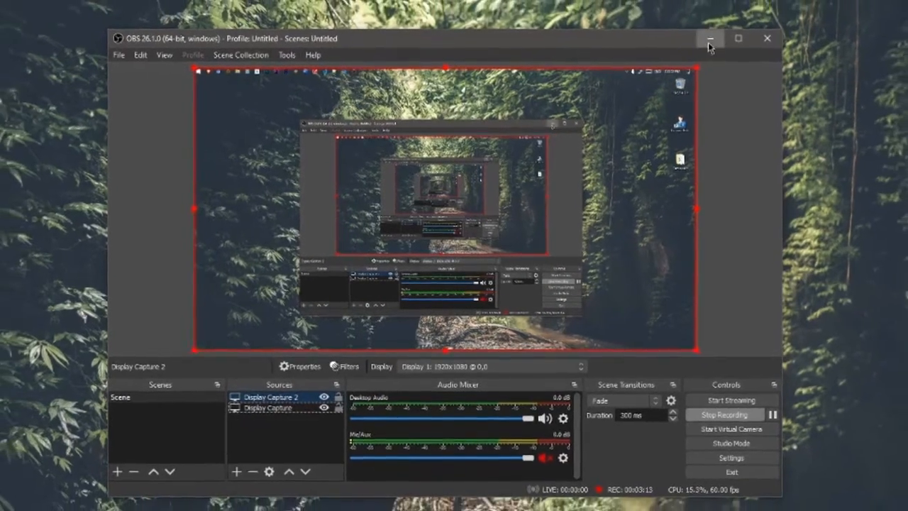
pyautogui.click(710, 39)
# Step: Go from the desktop's Display settings to the Windows Graphics settings page
pyautogui.rightClick(292, 184)
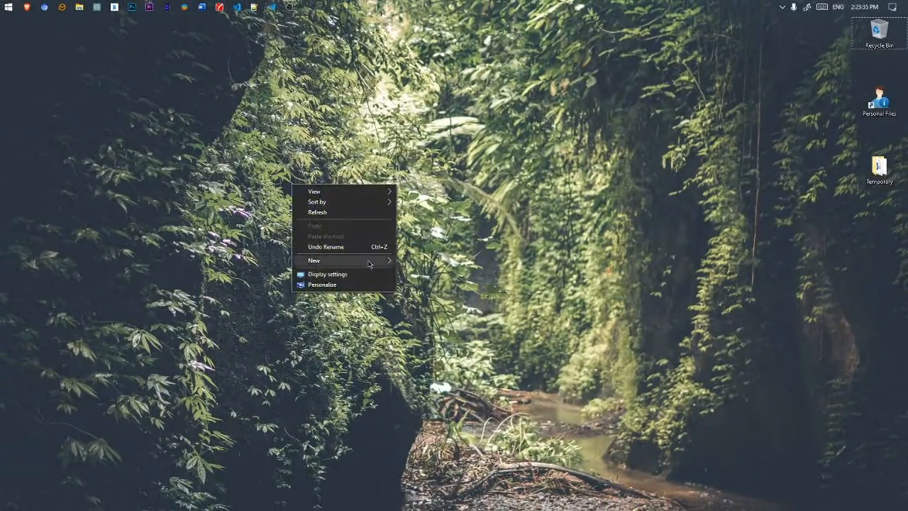
pyautogui.click(362, 274)
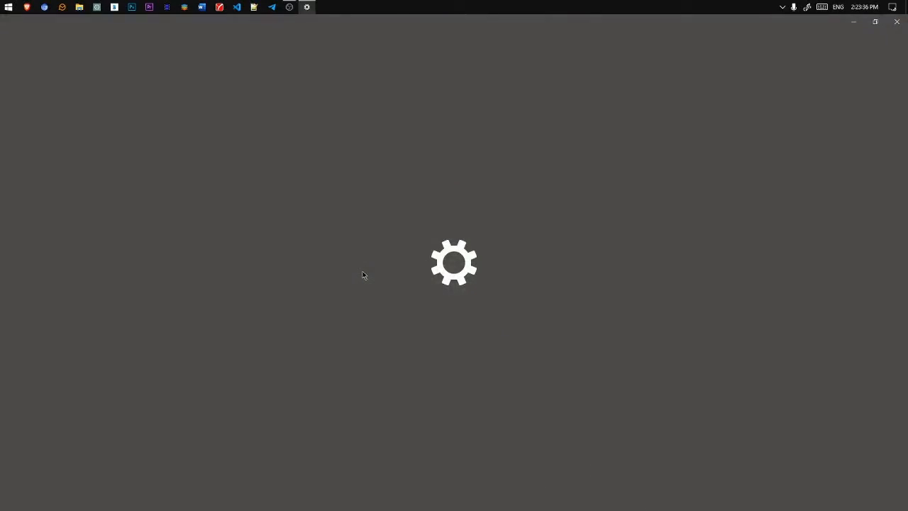
pyautogui.scroll(-2, 355, 312)
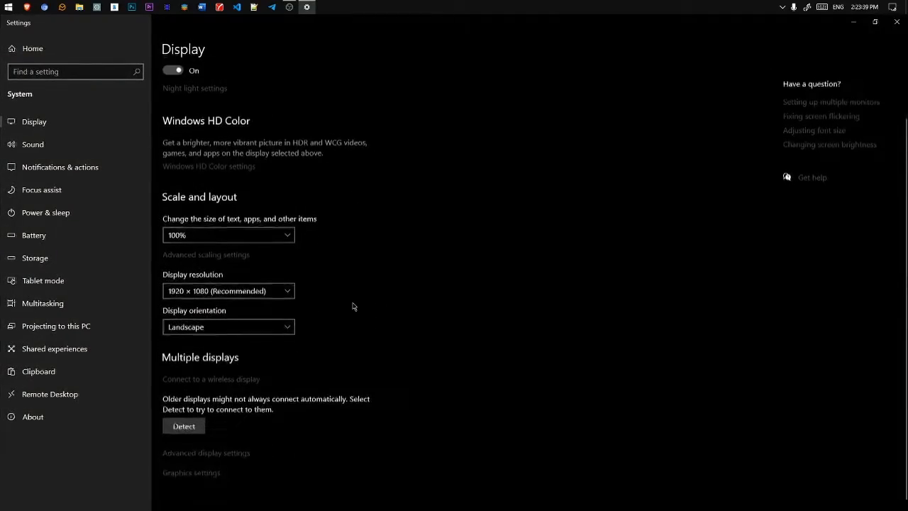
pyautogui.click(212, 470)
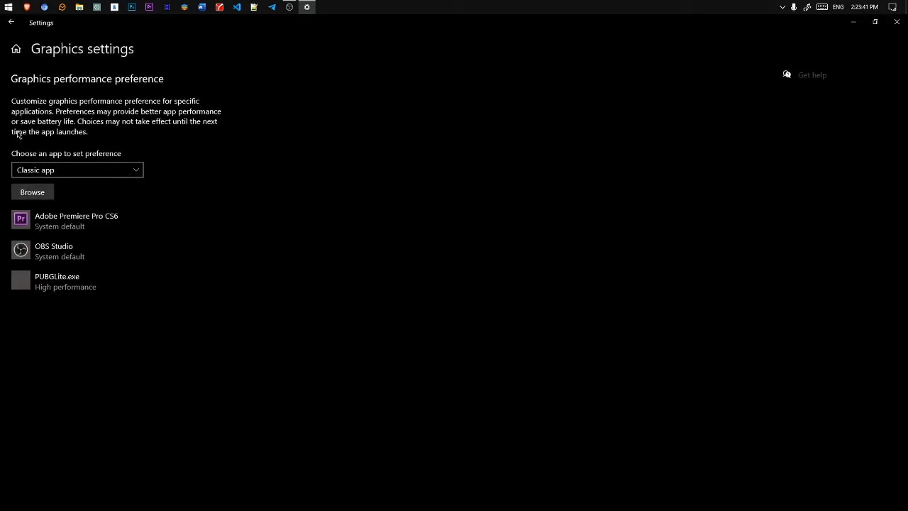
# Step: Find OBS Studio (obs64.exe) in the app list and open its GPU preference options
pyautogui.click(32, 192)
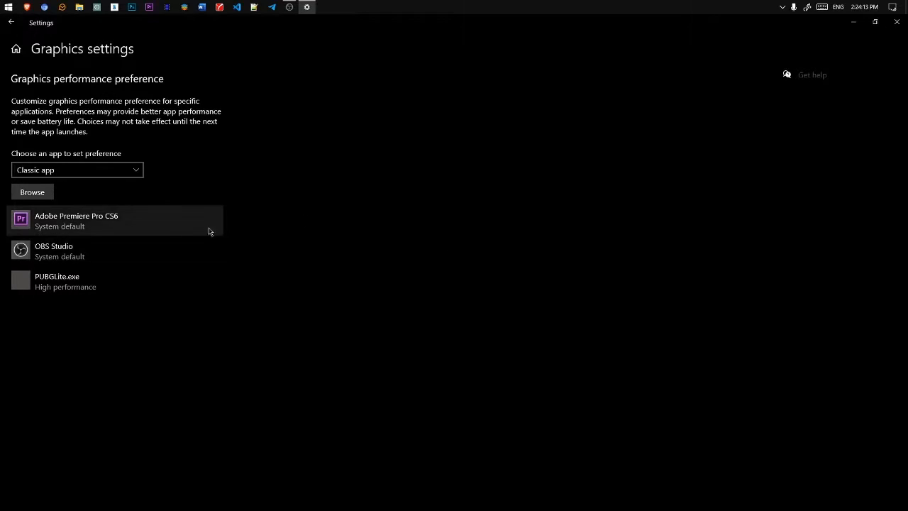
pyautogui.click(175, 247)
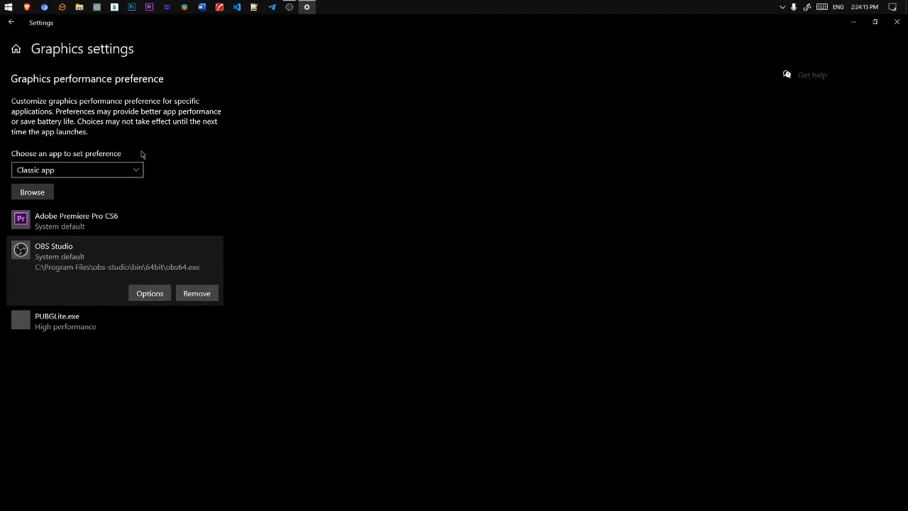
pyautogui.click(148, 296)
pyautogui.click(150, 314)
pyautogui.click(154, 261)
pyautogui.click(150, 294)
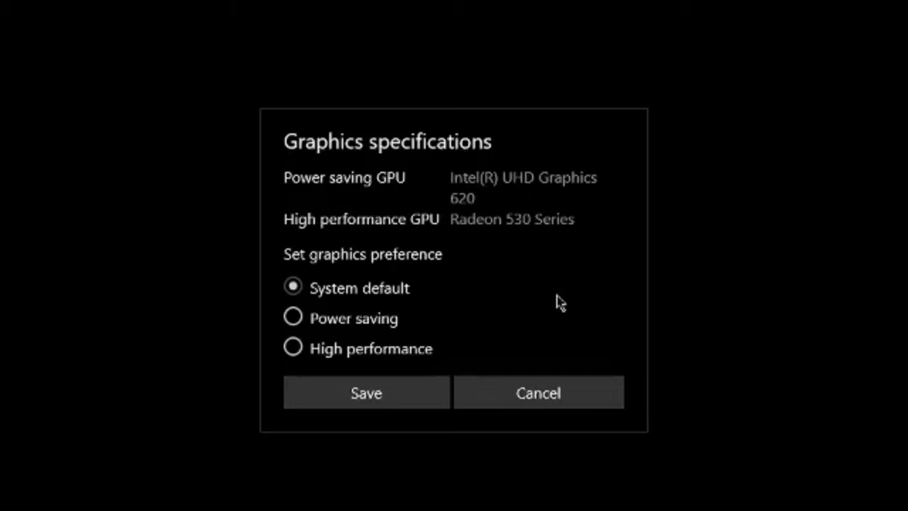
# Step: Save Power saving as OBS Studio's GPU preference, close Settings, and reopen Display Capture 2's properties
pyautogui.click(368, 319)
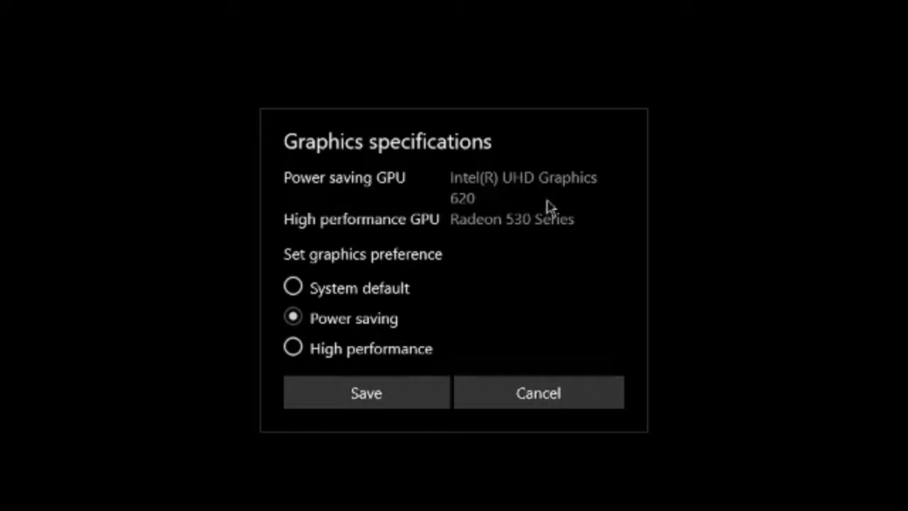
pyautogui.click(405, 393)
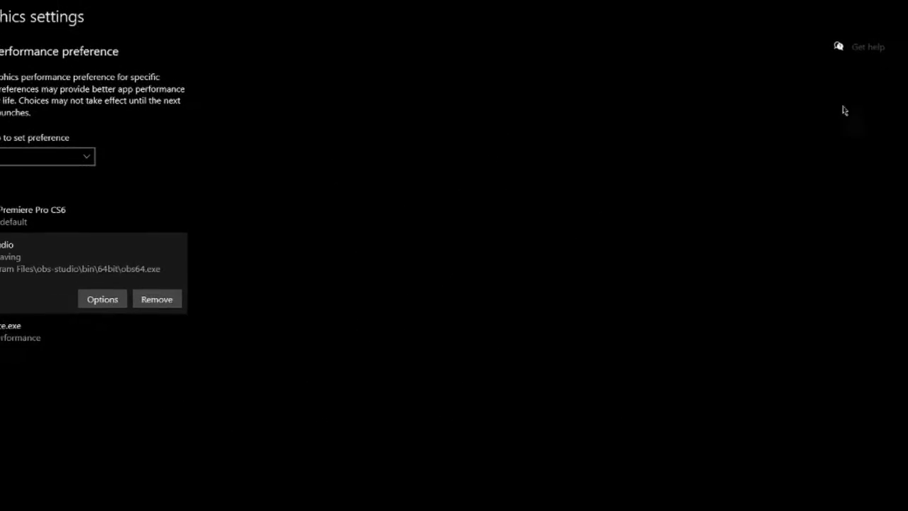
pyautogui.click(894, 19)
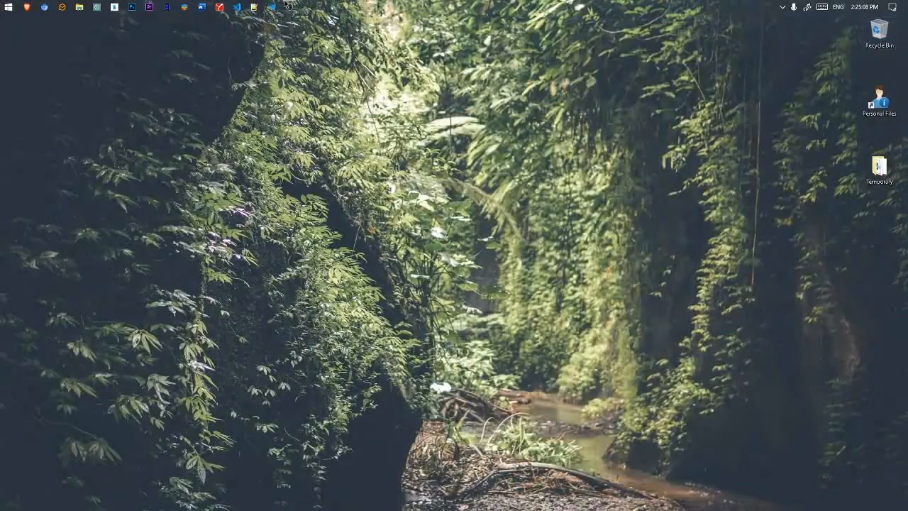
pyautogui.click(288, 7)
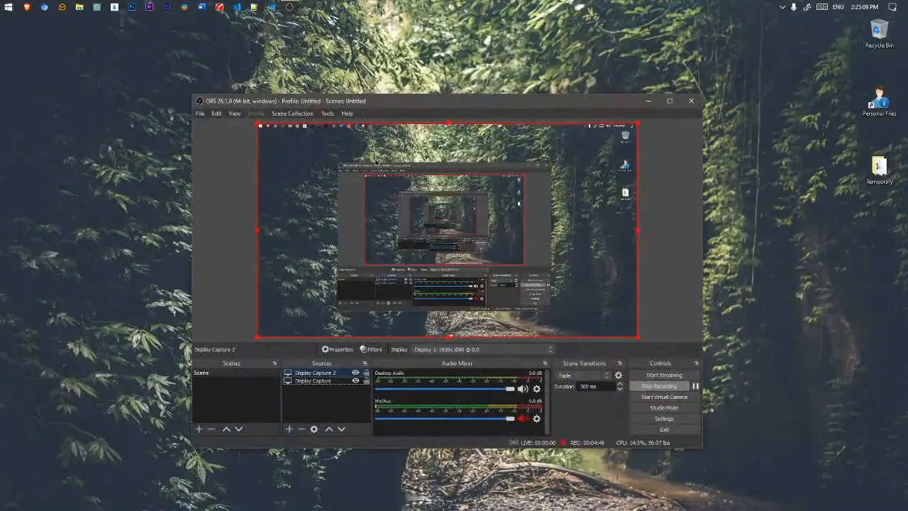
pyautogui.doubleClick(319, 374)
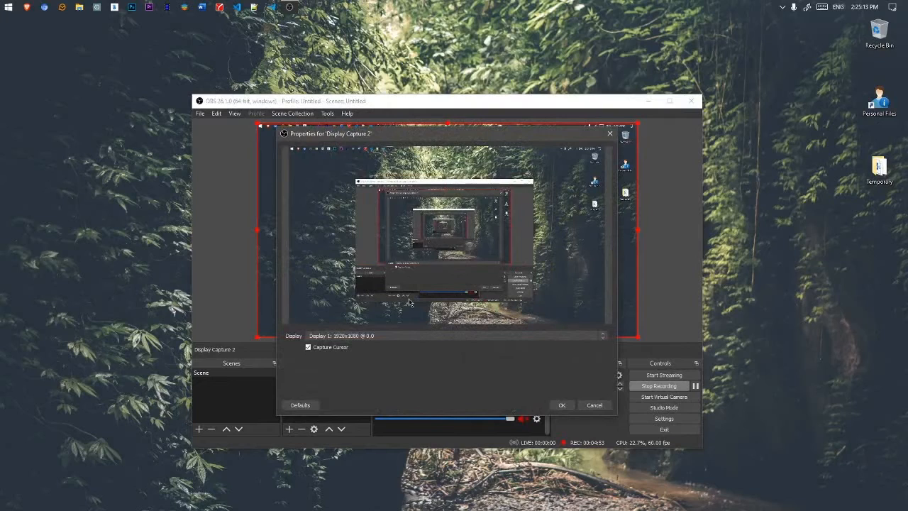
# Step: Dismiss the properties dialog and delete the Display Capture 2 source, confirming Yes
pyautogui.press('Escape')
pyautogui.click(302, 429)
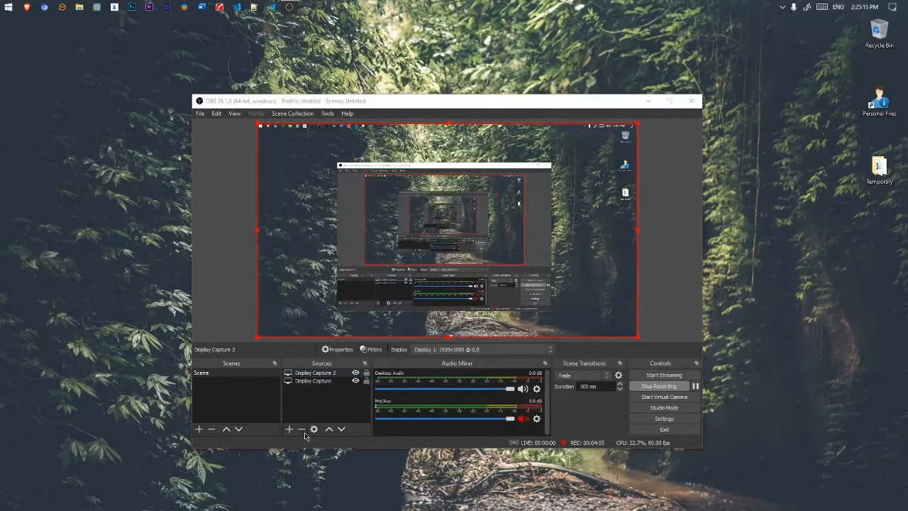
pyautogui.click(479, 289)
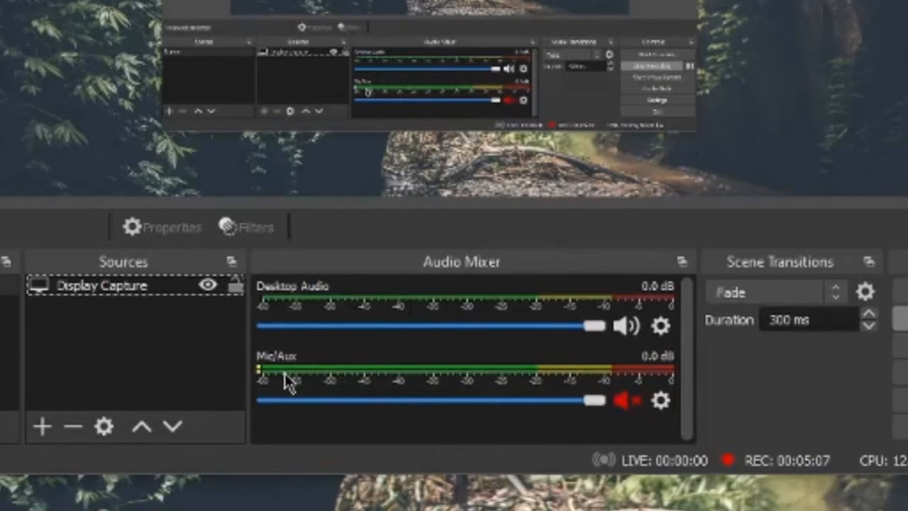
pyautogui.click(32, 429)
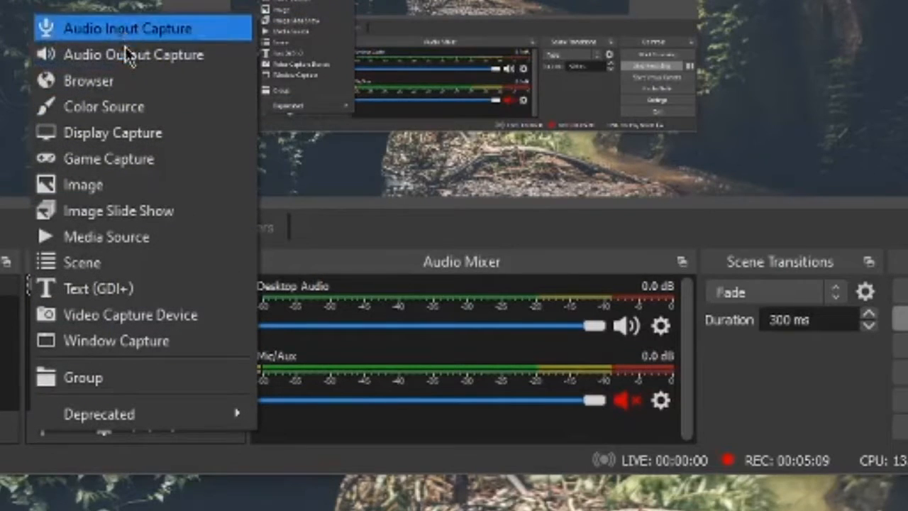
pyautogui.click(110, 447)
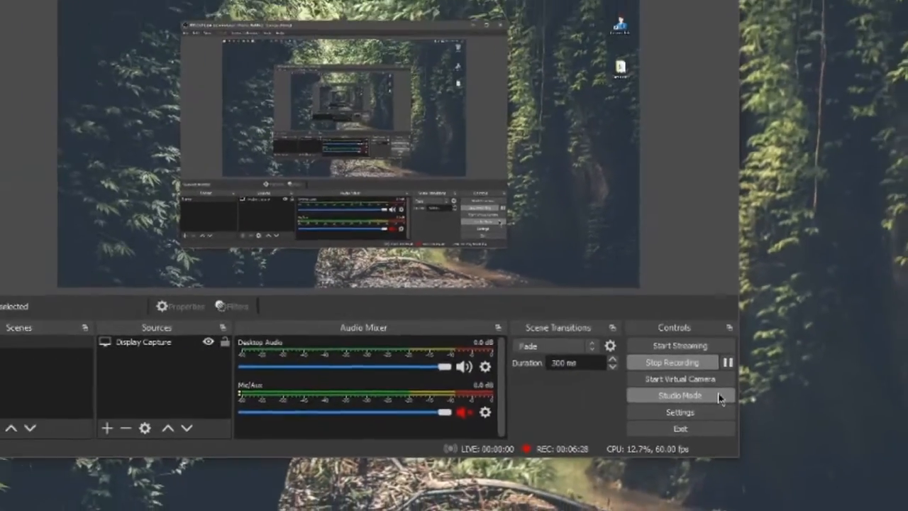
pyautogui.click(719, 397)
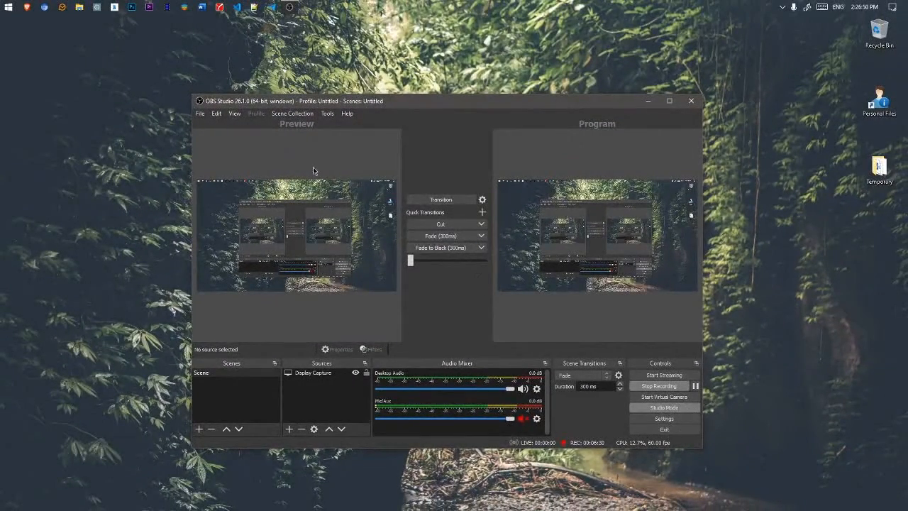
pyautogui.click(664, 407)
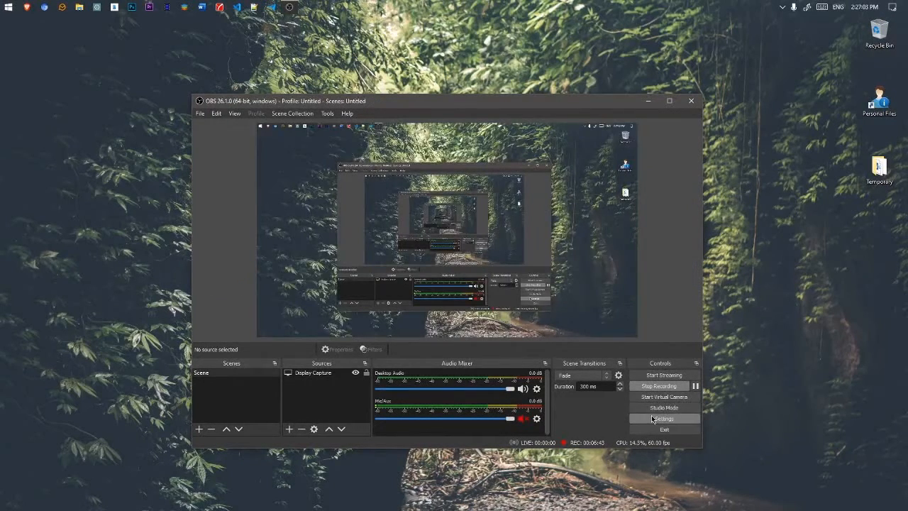
pyautogui.click(644, 421)
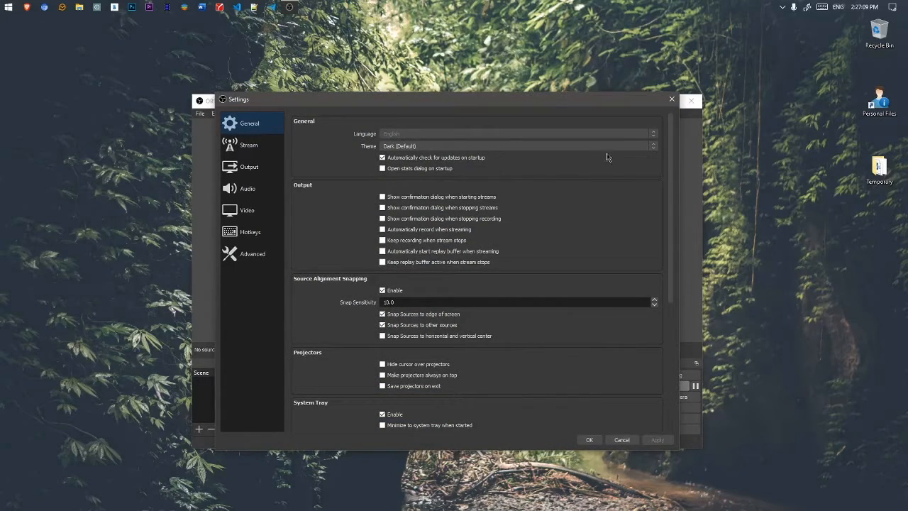
pyautogui.click(671, 99)
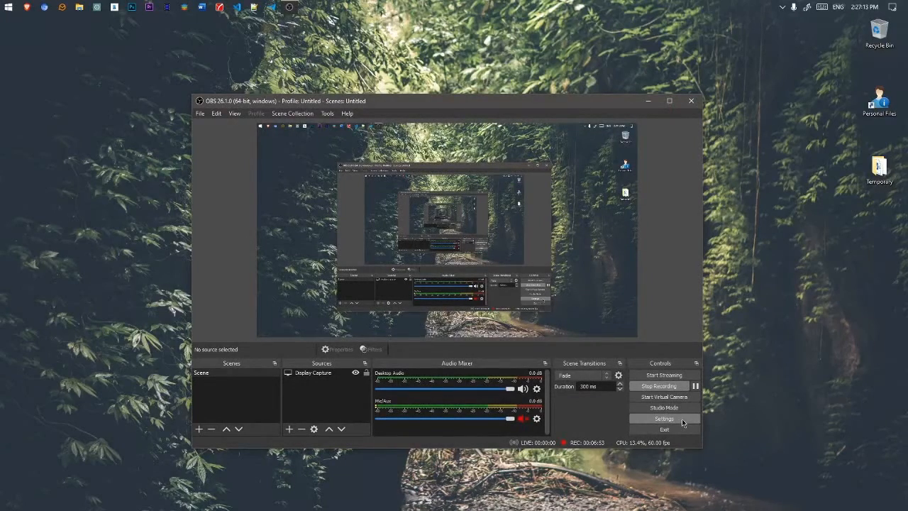
# Step: Open OBS Settings and scroll through the General page options
pyautogui.click(681, 422)
pyautogui.scroll(-5, 258, 186)
pyautogui.scroll(5, 257, 186)
pyautogui.scroll(-6, 257, 186)
pyautogui.scroll(6, 258, 186)
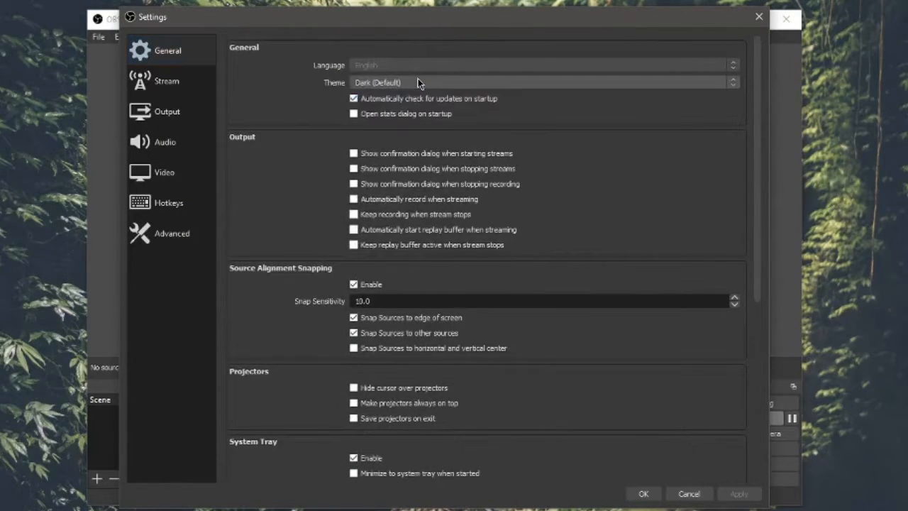
pyautogui.scroll(-5, 572, 152)
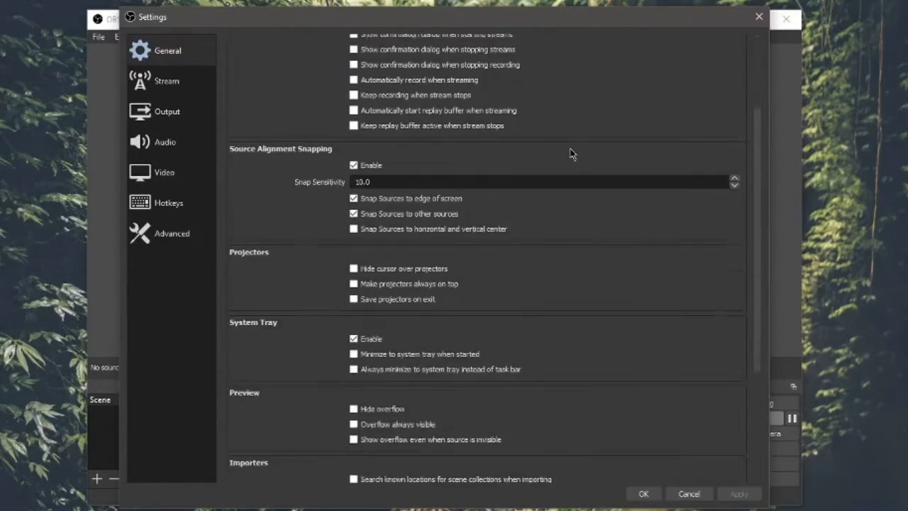
# Step: On the Stream page, keep YouTube - RTMP as the streaming service
pyautogui.click(194, 82)
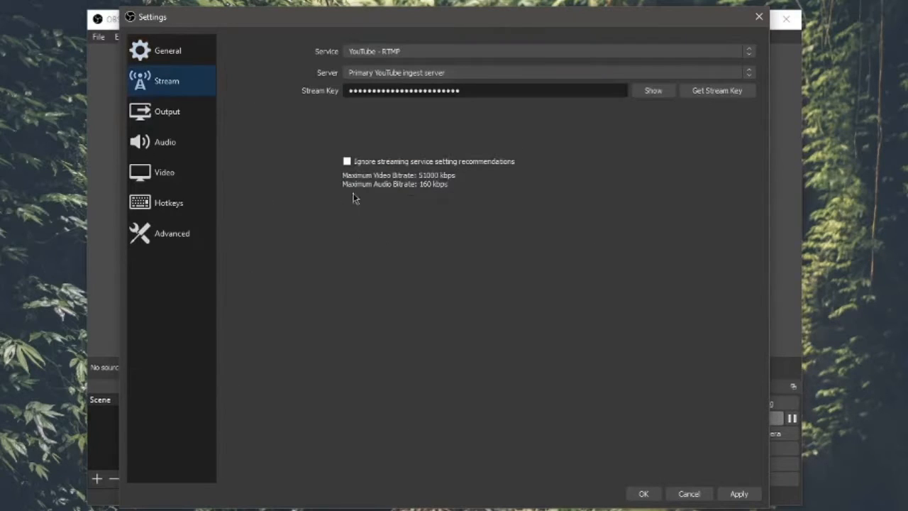
pyautogui.click(437, 48)
pyautogui.click(431, 61)
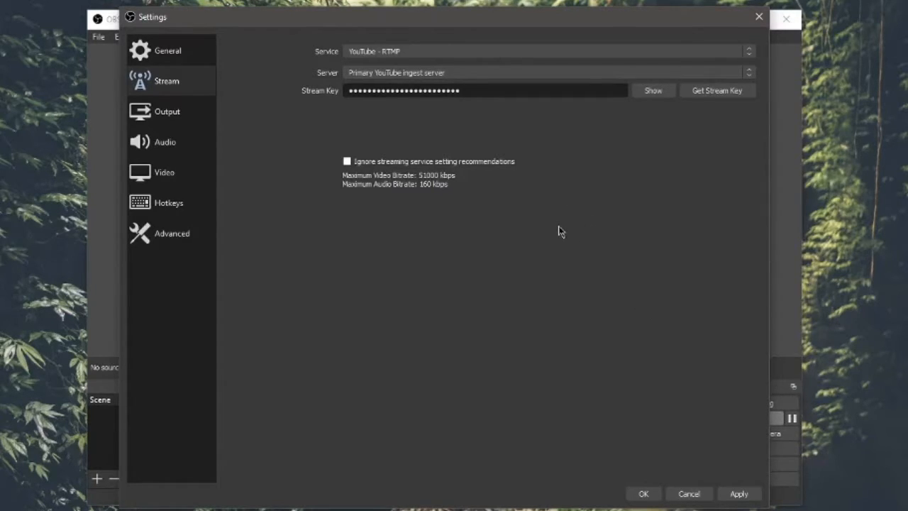
# Step: Show the Output page: Simple mode, x264 encoder, 2500 Kbps, flv recordings to D:/OBS Videos
pyautogui.click(198, 121)
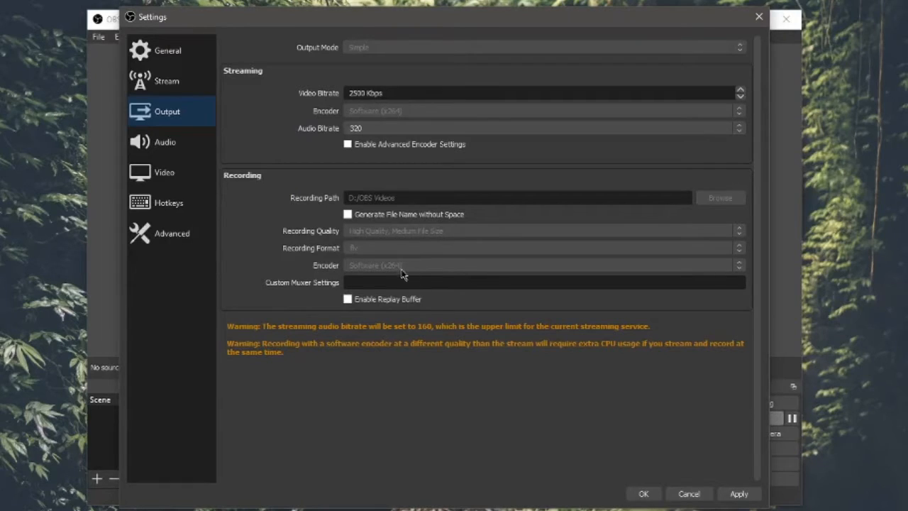
# Step: Review the Audio page (48 kHz stereo, Default desktop and mic devices), then move to Video
pyautogui.click(202, 146)
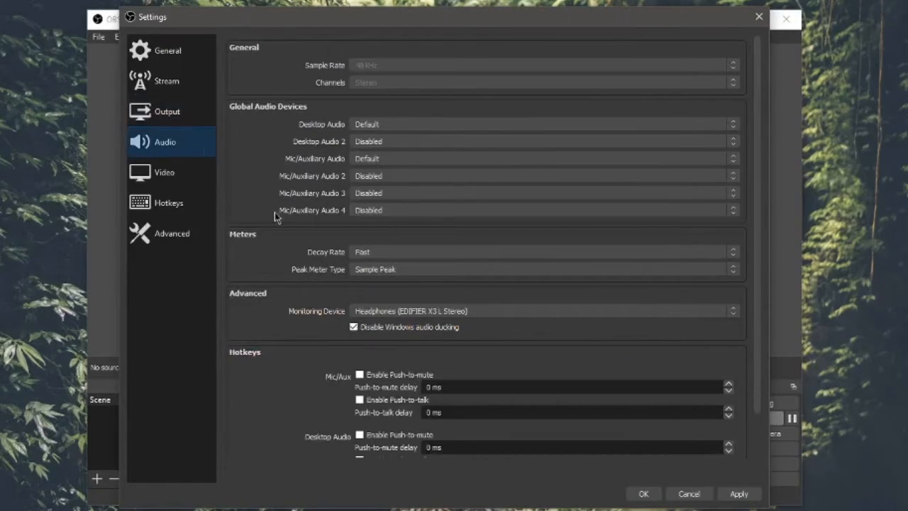
pyautogui.scroll(-2, 279, 197)
pyautogui.scroll(2, 270, 190)
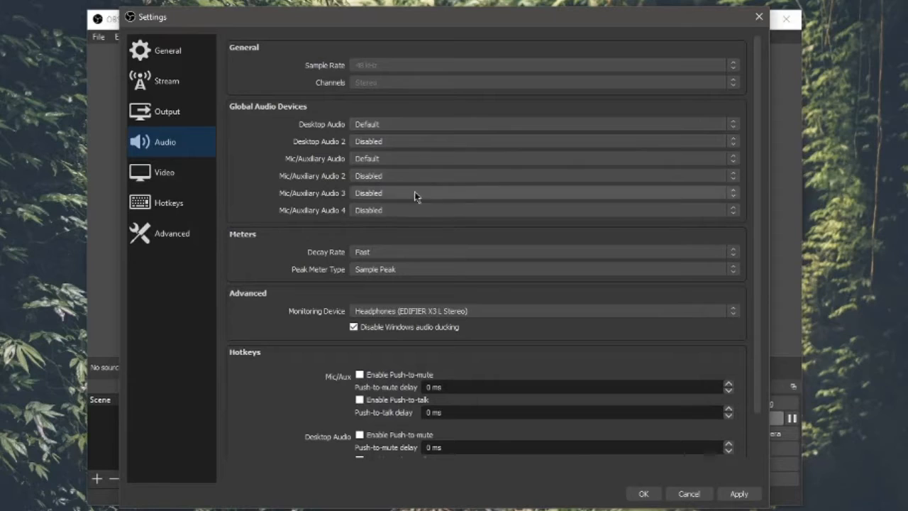
pyautogui.scroll(-1, 308, 228)
pyautogui.scroll(1, 307, 226)
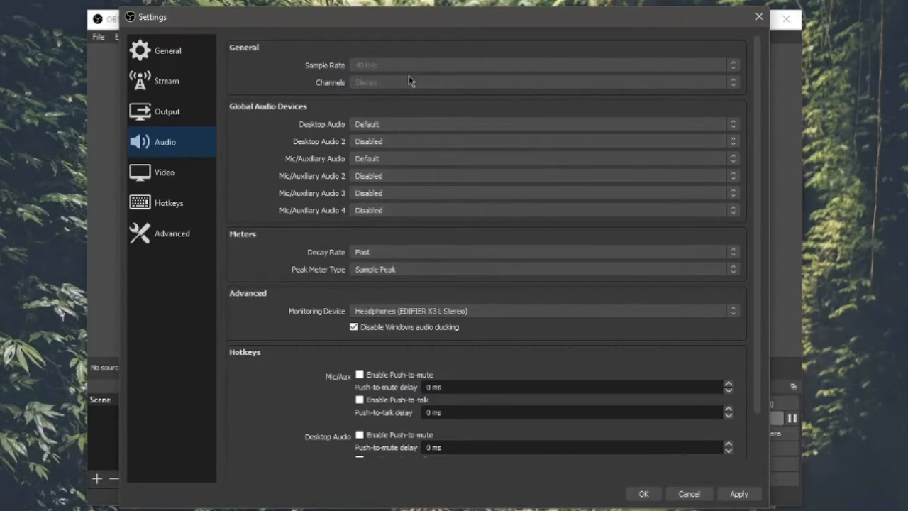
pyautogui.click(182, 170)
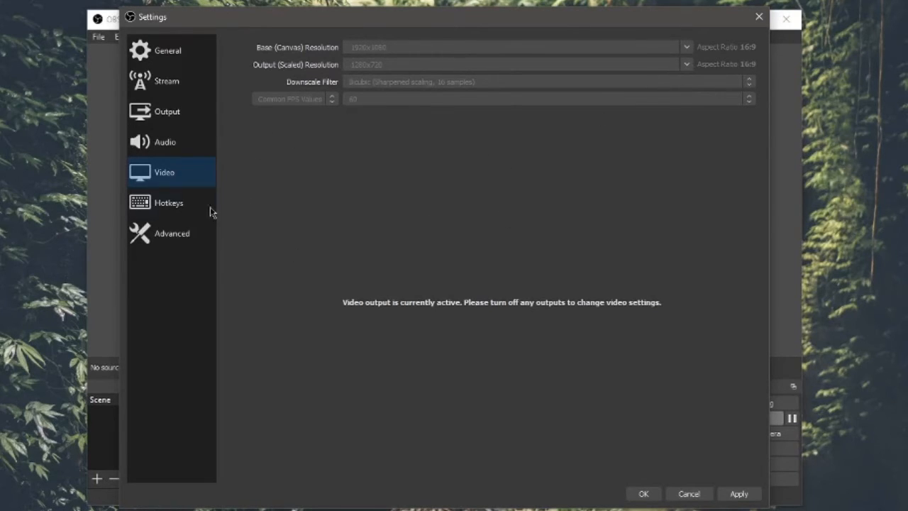
# Step: Open the Hotkeys page and select the empty Start Streaming hotkey field
pyautogui.click(154, 211)
pyautogui.scroll(-5, 254, 209)
pyautogui.scroll(5, 251, 206)
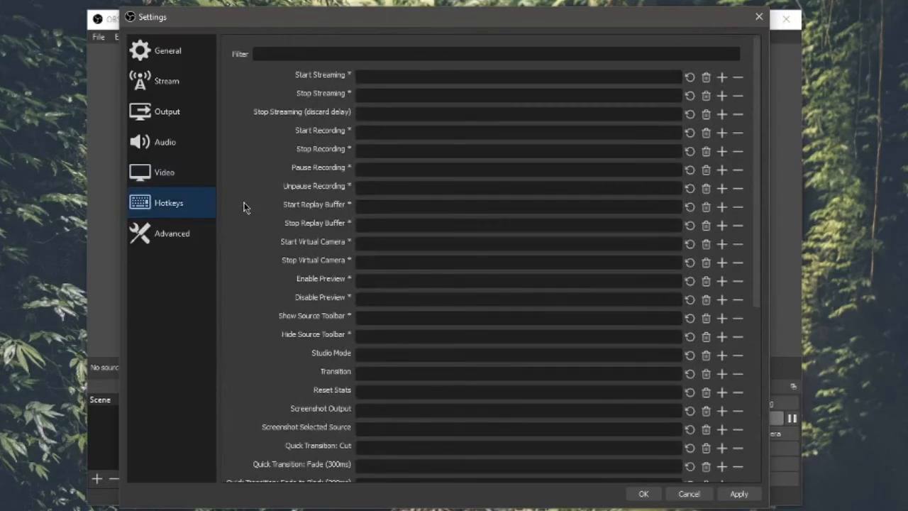
pyautogui.click(371, 75)
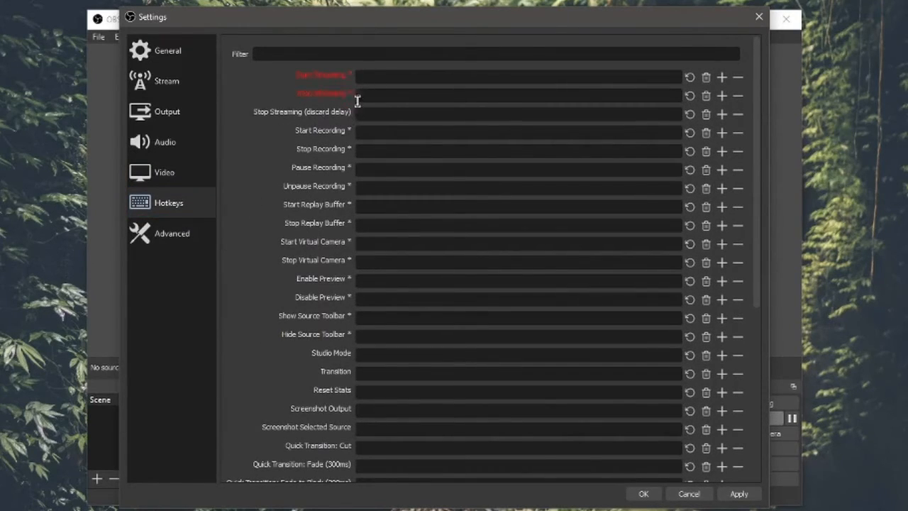
# Step: Scroll the hotkey list to confirm no streaming or recording shortcuts, then switch to Advanced
pyautogui.scroll(-4, 243, 193)
pyautogui.scroll(4, 244, 193)
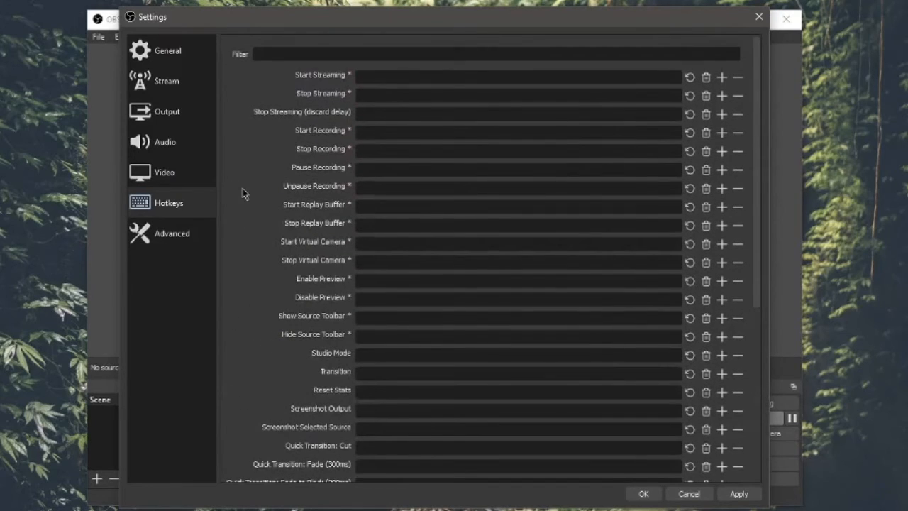
pyautogui.scroll(-3, 438, 314)
pyautogui.scroll(3, 436, 314)
pyautogui.scroll(-5, 436, 315)
pyautogui.scroll(5, 430, 305)
pyautogui.scroll(-2, 255, 132)
pyautogui.scroll(2, 255, 132)
pyautogui.scroll(-5, 343, 275)
pyautogui.scroll(5, 315, 281)
pyautogui.click(188, 245)
# Step: Review Advanced settings (stream delay off, auto-reconnect on, 10 s retry, 20 retries) and close Settings with OK
pyautogui.scroll(-4, 252, 170)
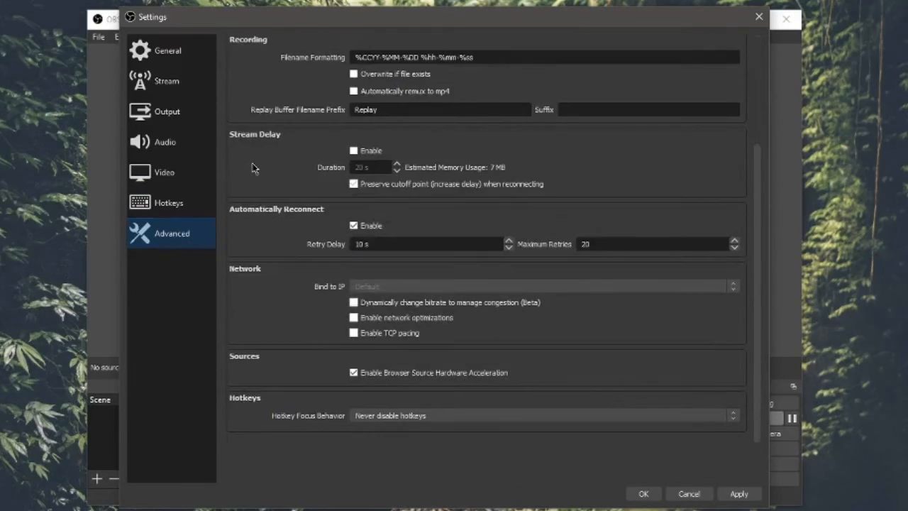
pyautogui.scroll(4, 254, 168)
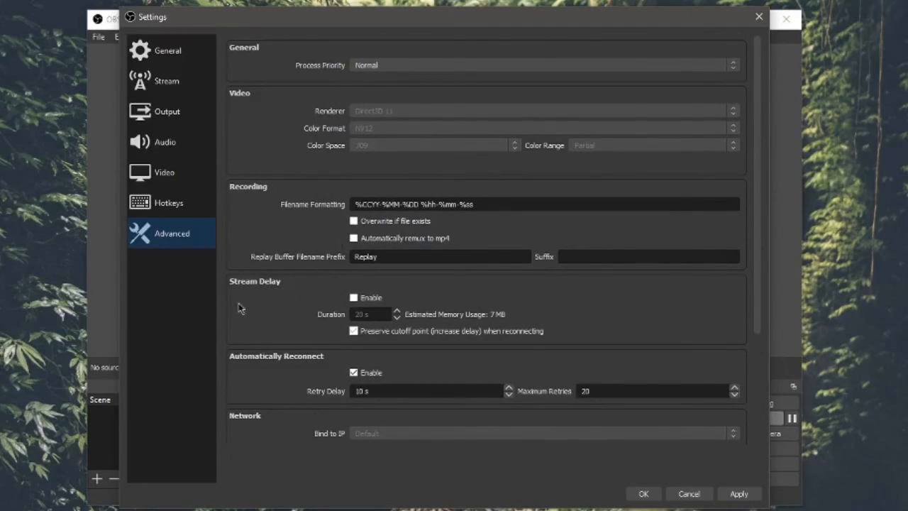
pyautogui.click(638, 493)
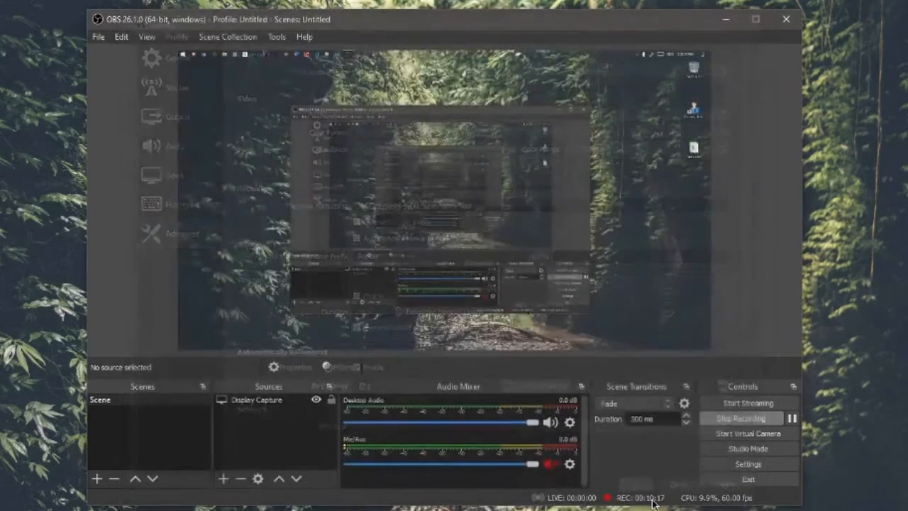